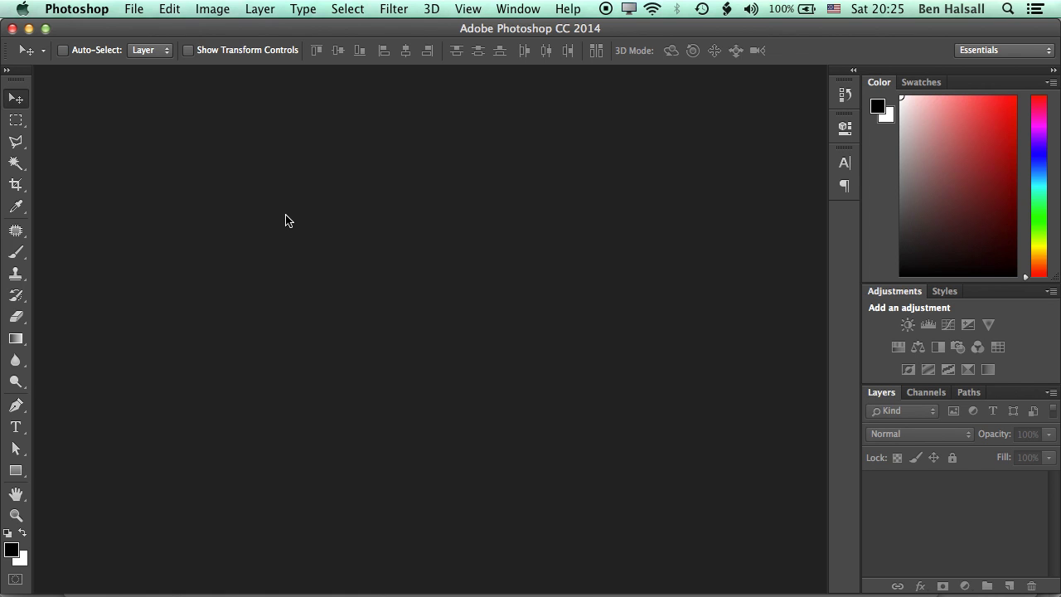
Open the dog JPEG photo through File > Open.
click(134, 9)
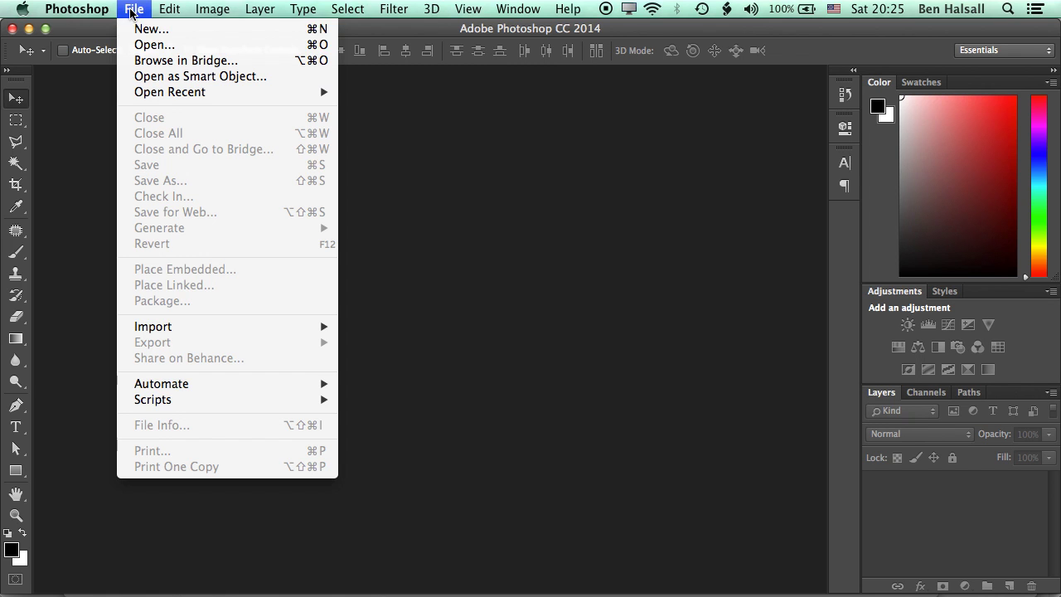
click(132, 42)
click(879, 570)
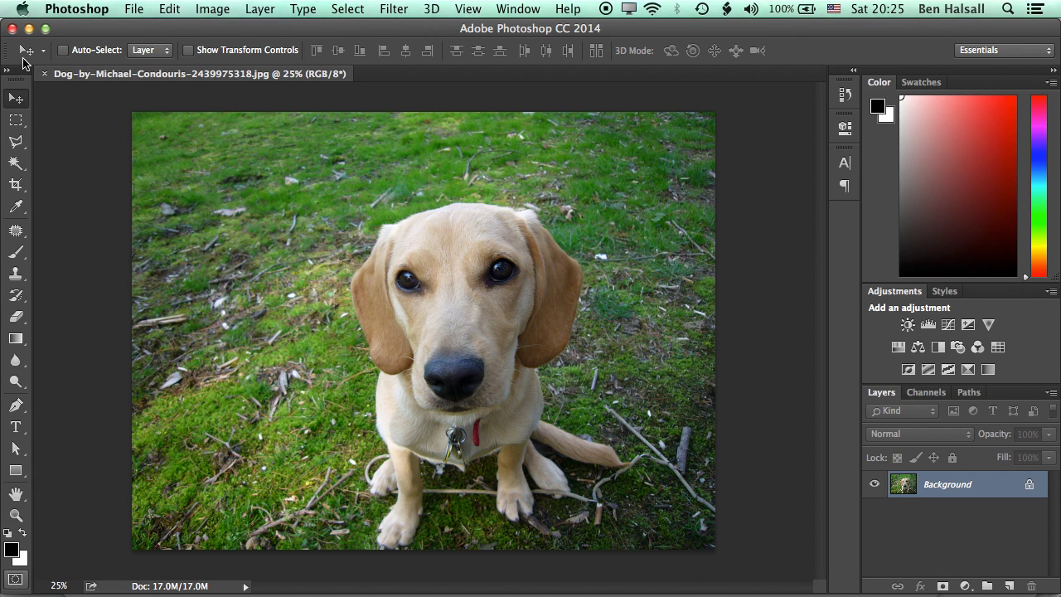
Zoom in on the dog's face to 100% with the Zoom tool.
click(15, 494)
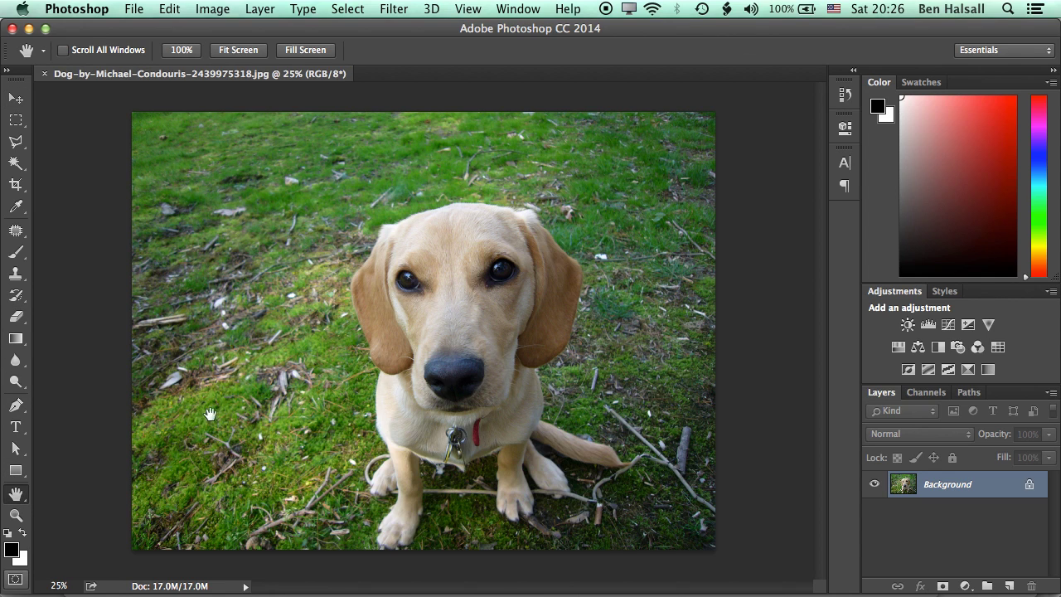
click(17, 515)
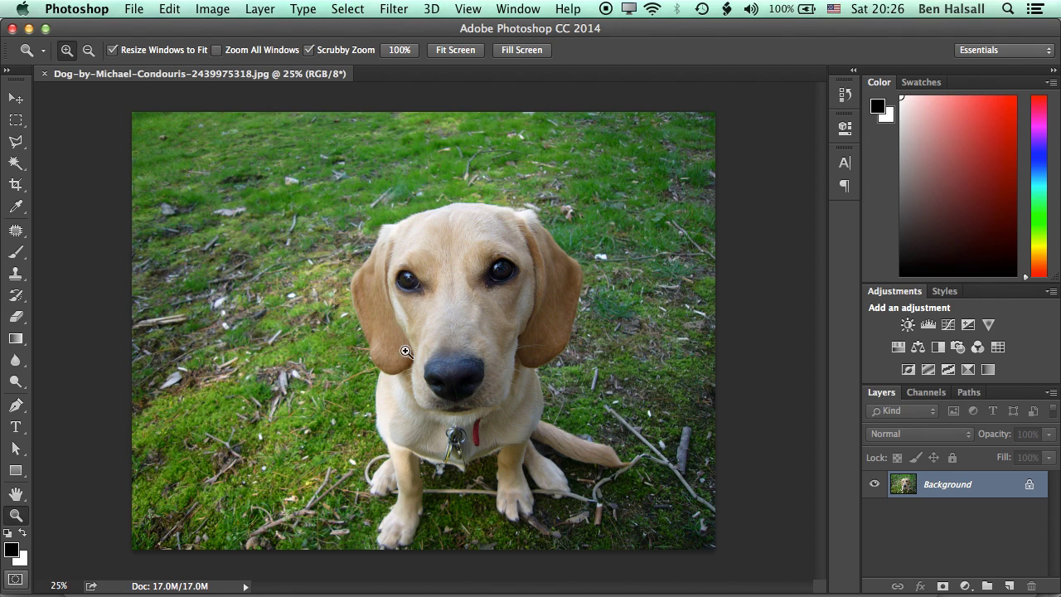
click(438, 337)
click(438, 336)
click(436, 337)
click(433, 336)
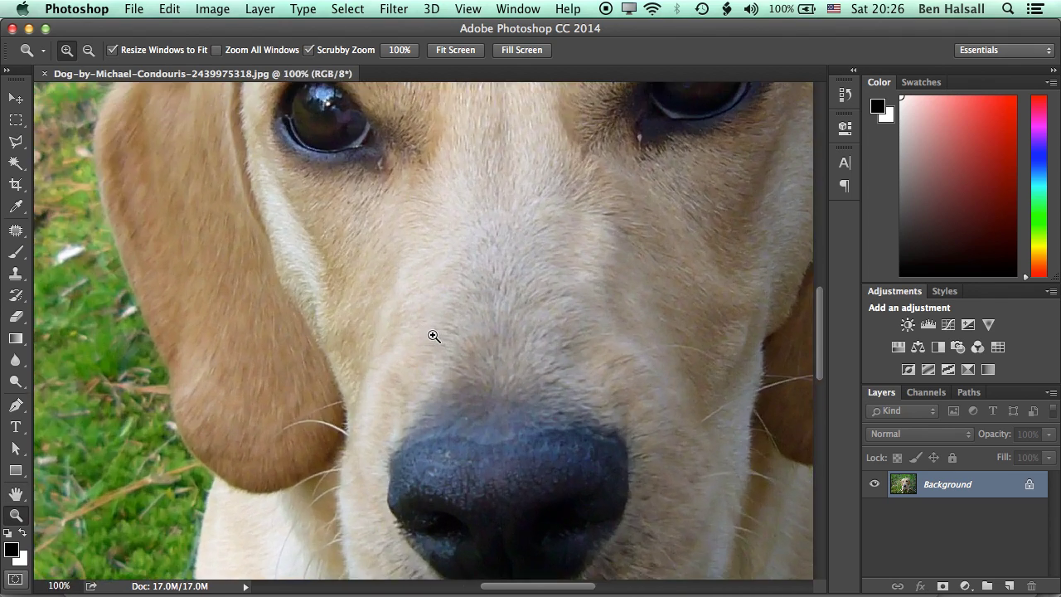
Zoom back out until the whole photo is visible.
alt+click(449, 326)
alt+click(447, 327)
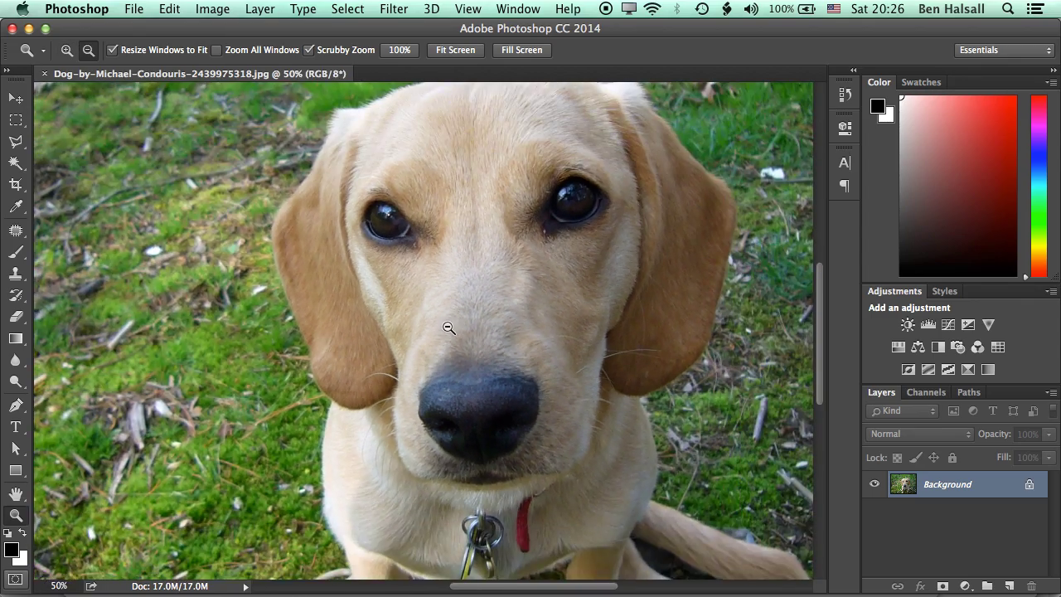
alt+click(447, 328)
alt+click(447, 330)
Zoom back in to 66.7% on the face and adjust the scrollbars.
click(447, 331)
click(443, 328)
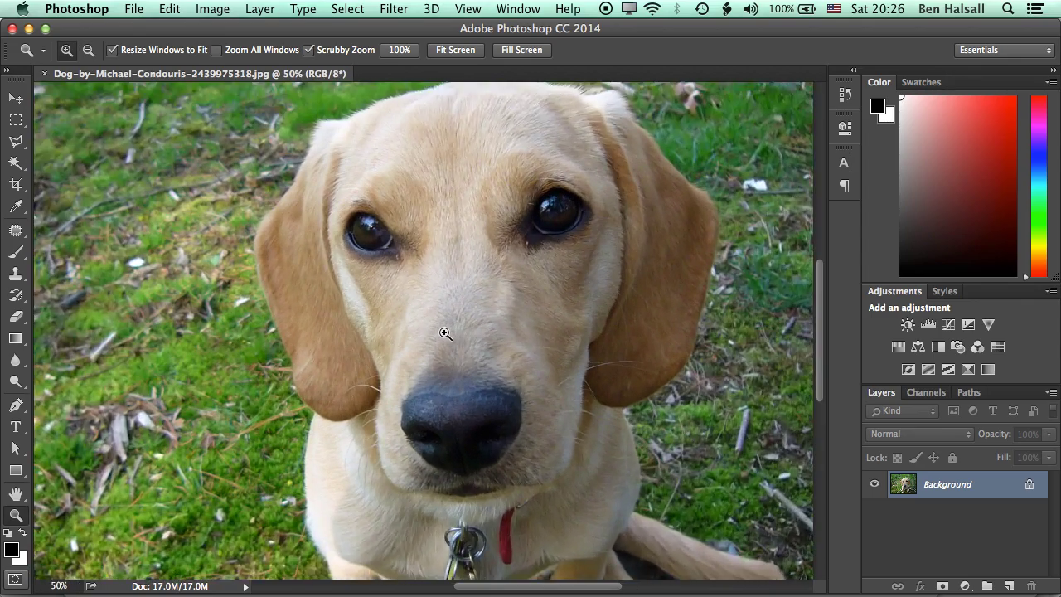
click(443, 331)
mouse_move(816, 307)
mouse_down()
mouse_move(824, 261)
mouse_move(817, 317)
mouse_up()
mouse_move(566, 587)
mouse_down()
mouse_move(630, 587)
mouse_move(433, 588)
mouse_move(557, 585)
mouse_up()
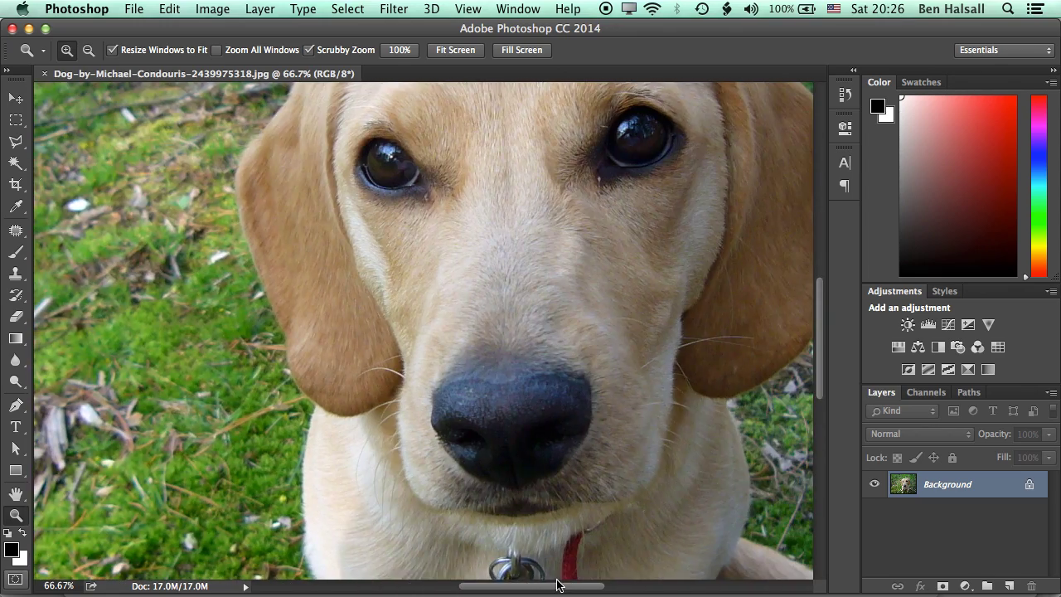
Pan across the photo with the Hand tool, then tilt the view to 33° with Rotate View.
click(18, 494)
drag(503, 298, 383, 321)
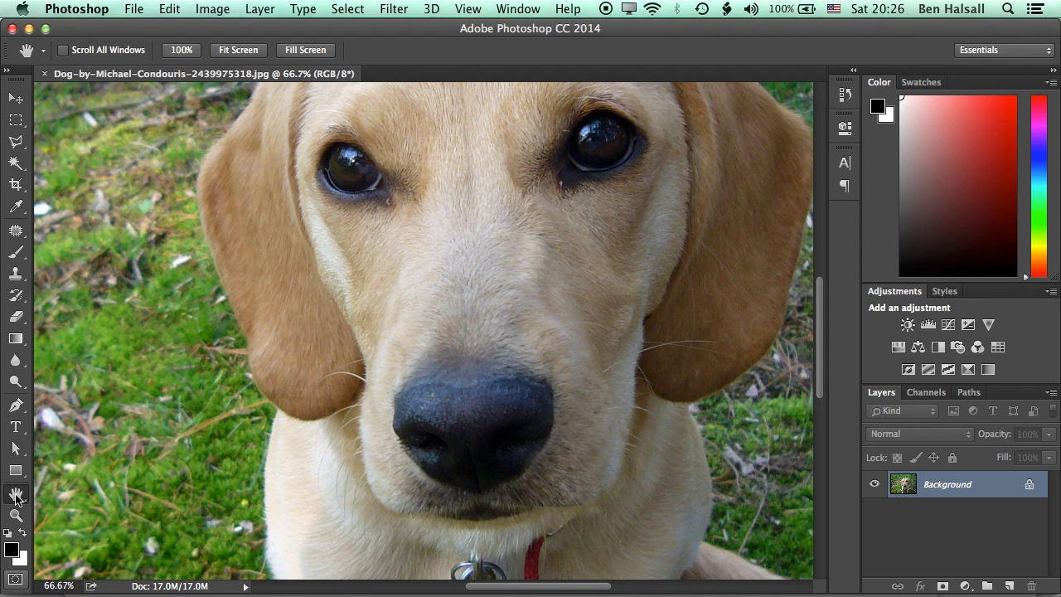
drag(17, 497, 106, 511)
drag(516, 256, 580, 249)
Rotate the view to 85°, reset it to 0°, and go back to the Hand tool.
drag(589, 315, 568, 218)
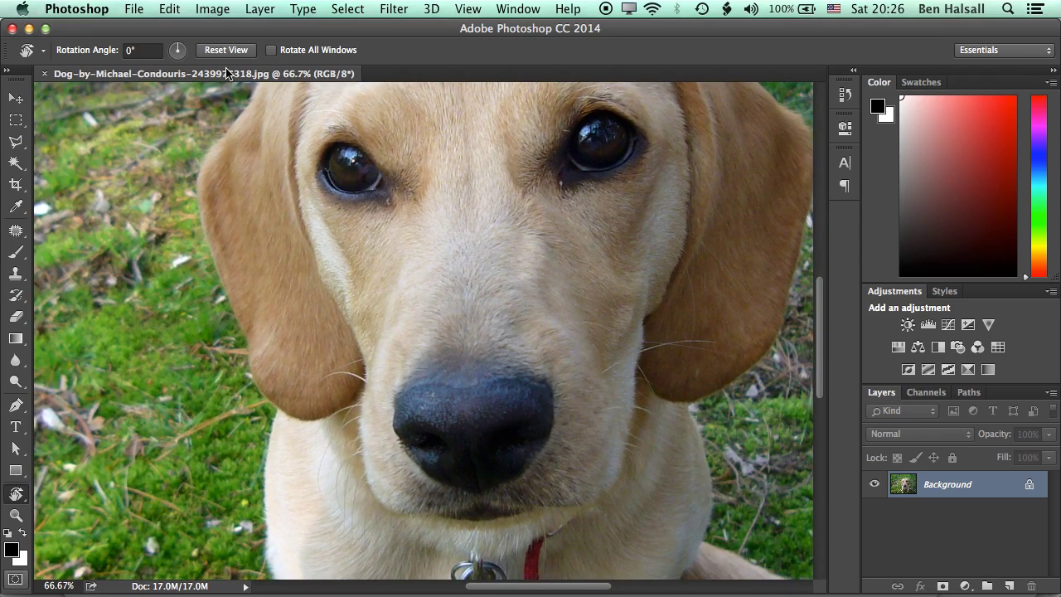
drag(343, 206, 353, 161)
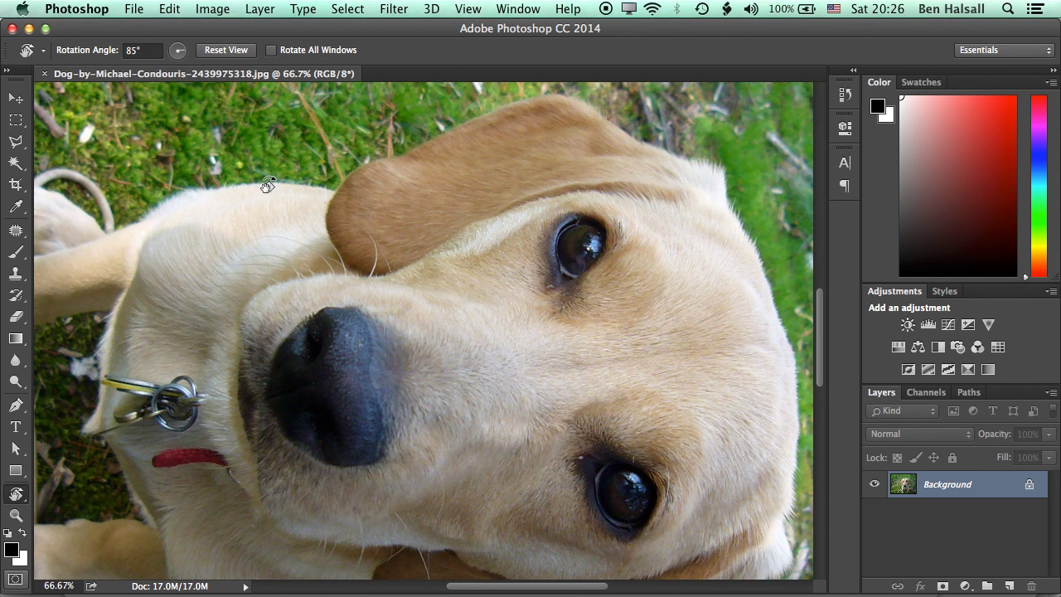
click(231, 51)
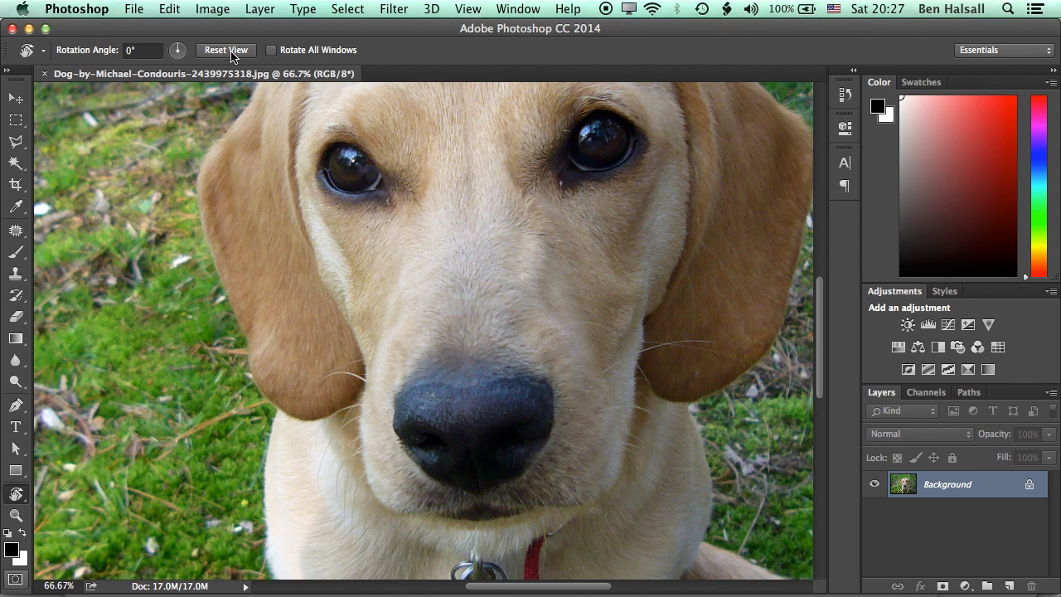
click(25, 497)
click(69, 492)
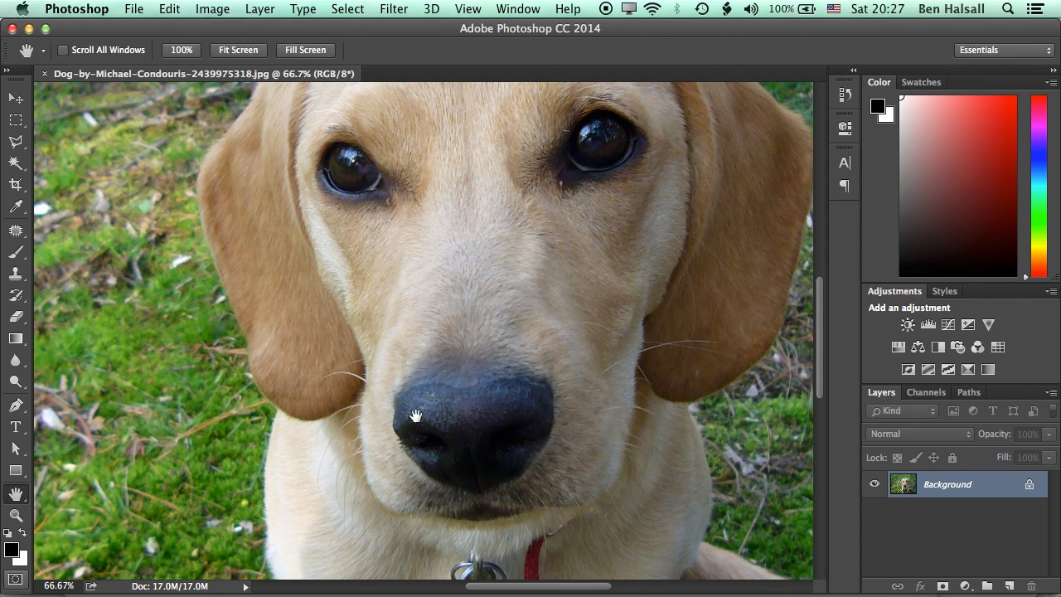
Switch from the Hand tool to the Zoom tool, then to the Move tool.
click(17, 496)
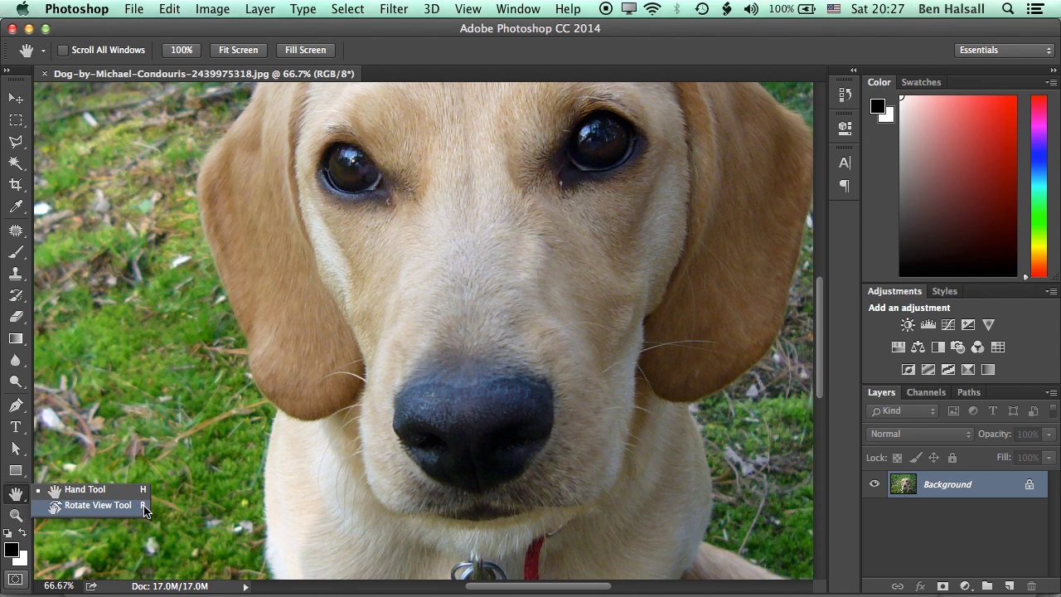
click(18, 515)
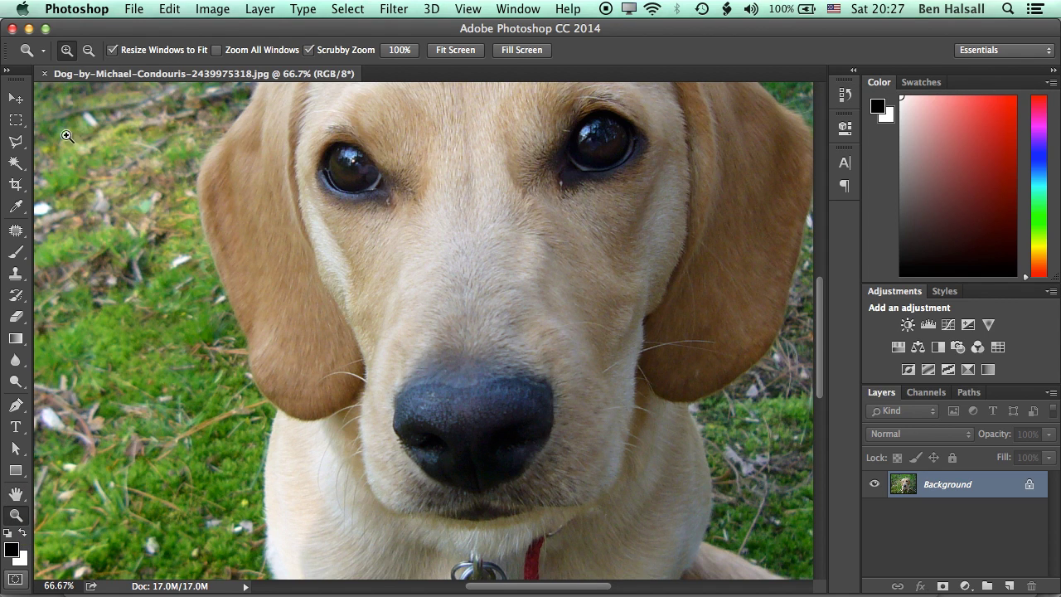
click(18, 101)
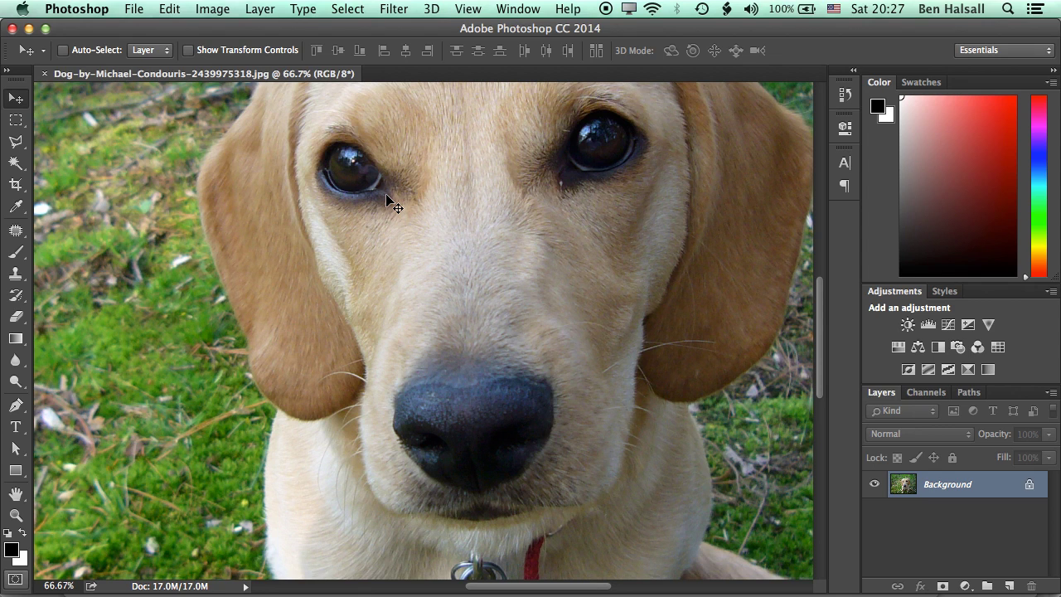
Zoom in to 300% with Cmd+ and back out to 66.7% with Cmd−, twice.
key(super+plus)
key(super+plus)
key(super+plus)
key(super+minus)
key(super+minus)
key(super+minus)
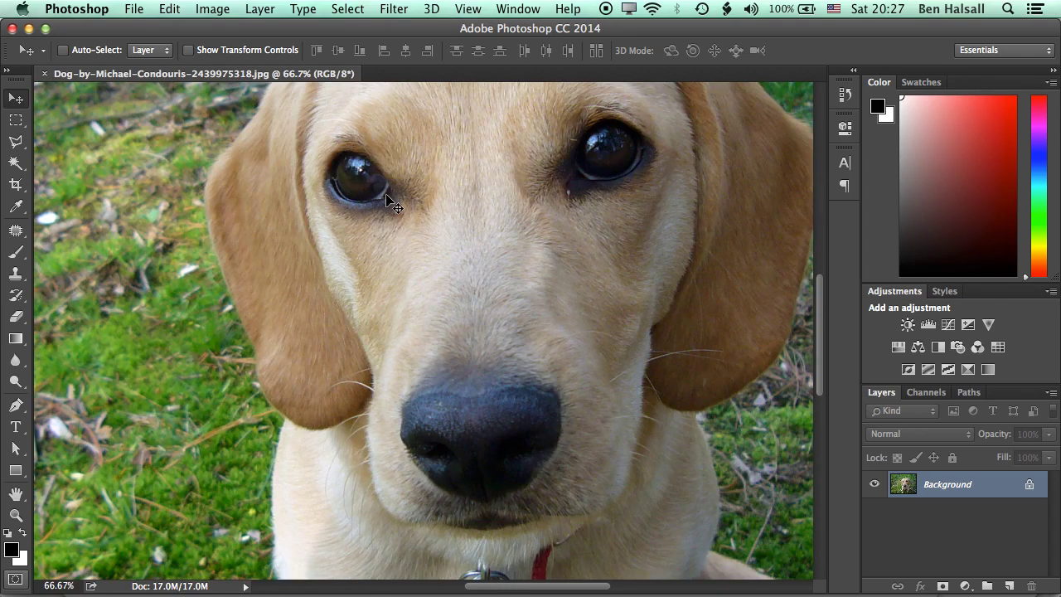
key(super+plus)
key(super+plus)
key(super+plus)
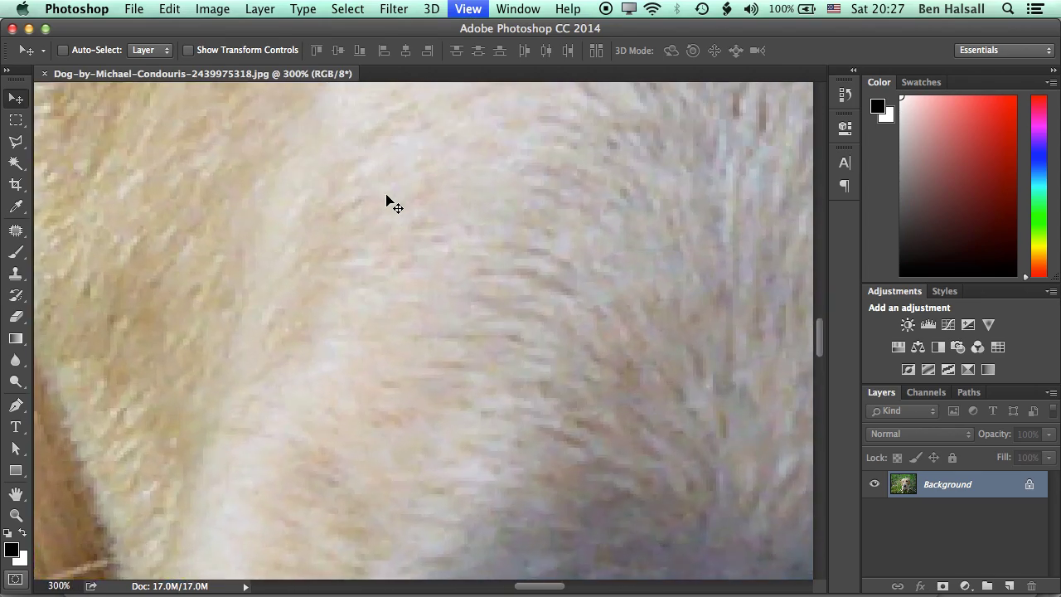
key(super+minus)
key(super+minus)
key(super+minus)
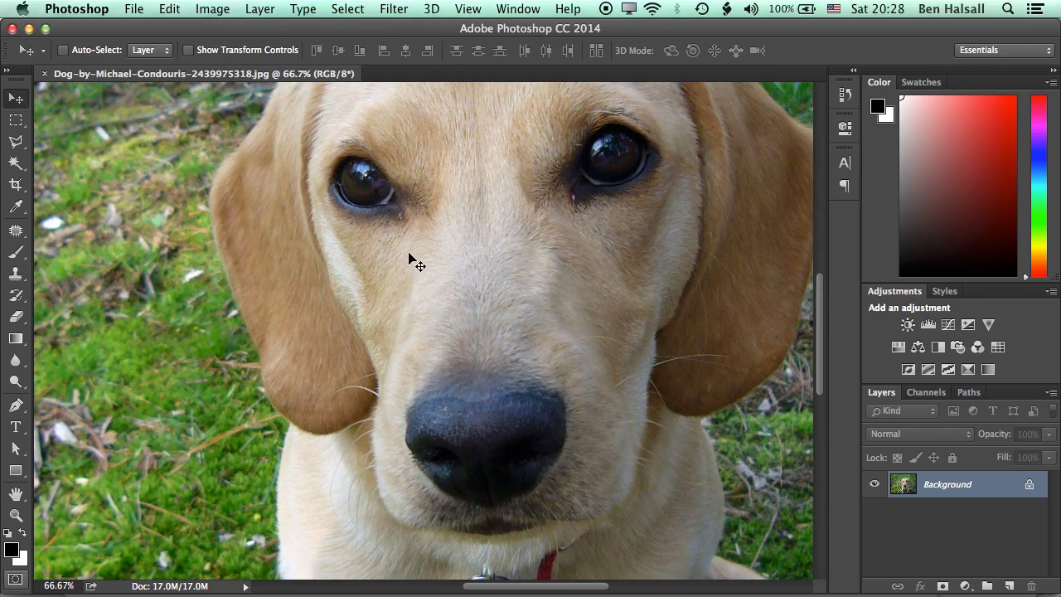
Pan the photo down and left, then zoom to 400% between the eyes and back out.
key(space)
drag(416, 271, 350, 345)
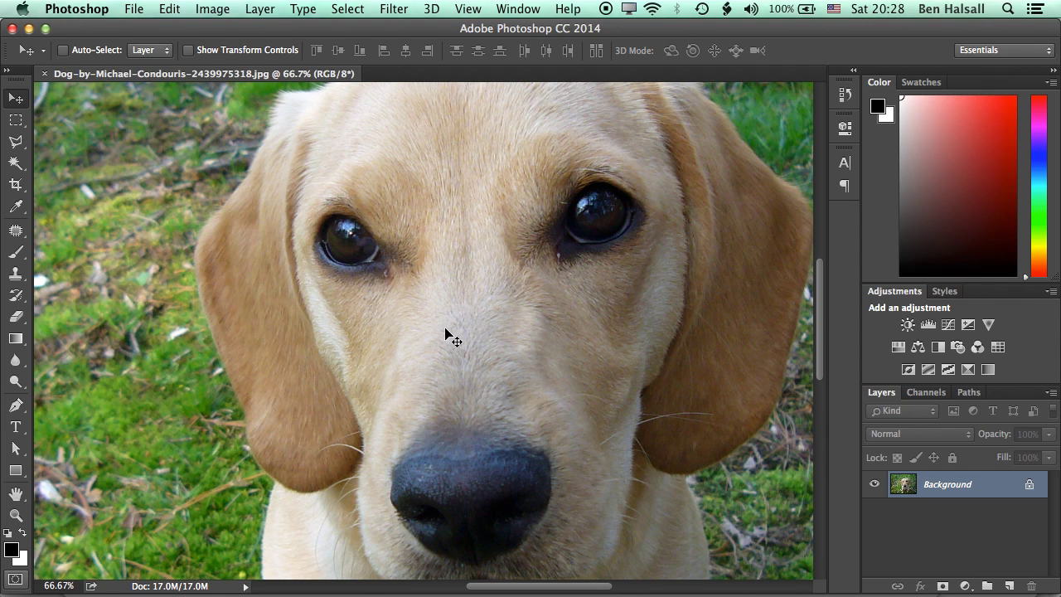
key(super+equal)
key(super+equal)
key(super+equal)
key(super+equal)
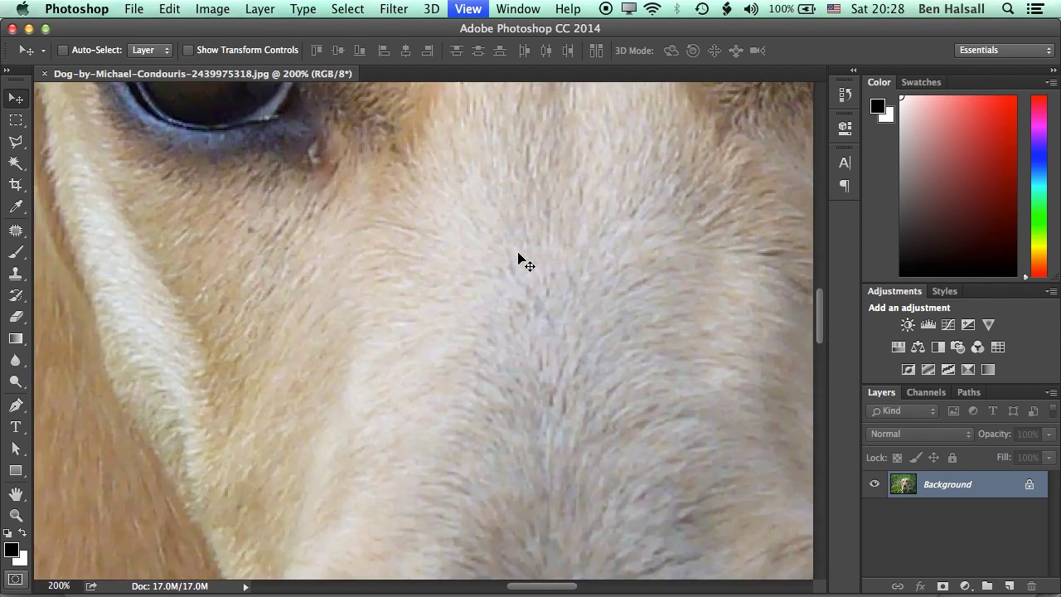
key(super+minus)
key(super+minus)
key(super+minus)
key(super+minus)
key(super+minus)
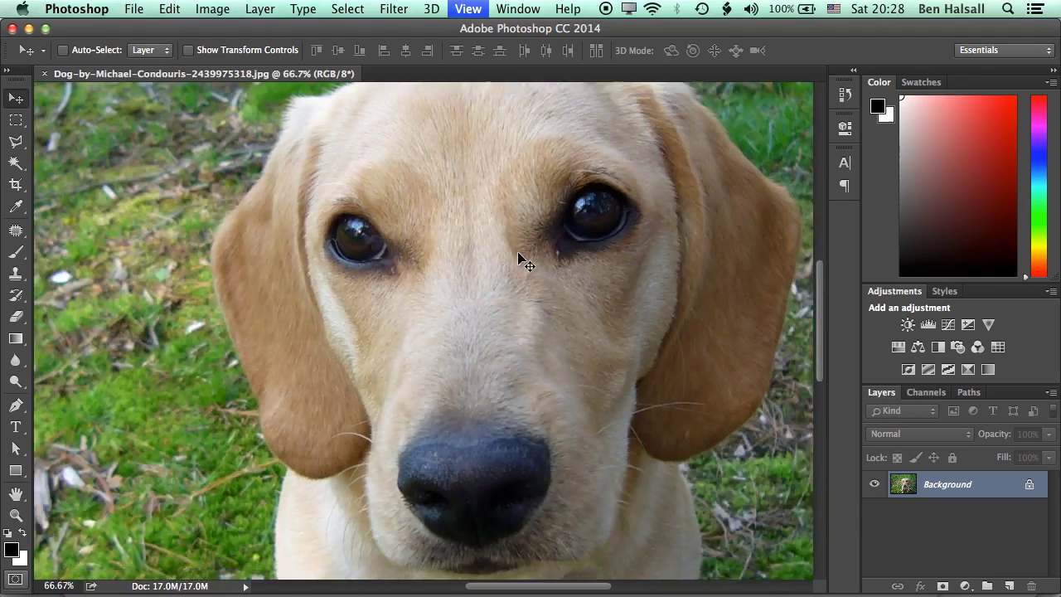
Scroll-zoom to about 153% and scroll to frame both of the dog's eyes.
scroll(521, 258, up, 5)
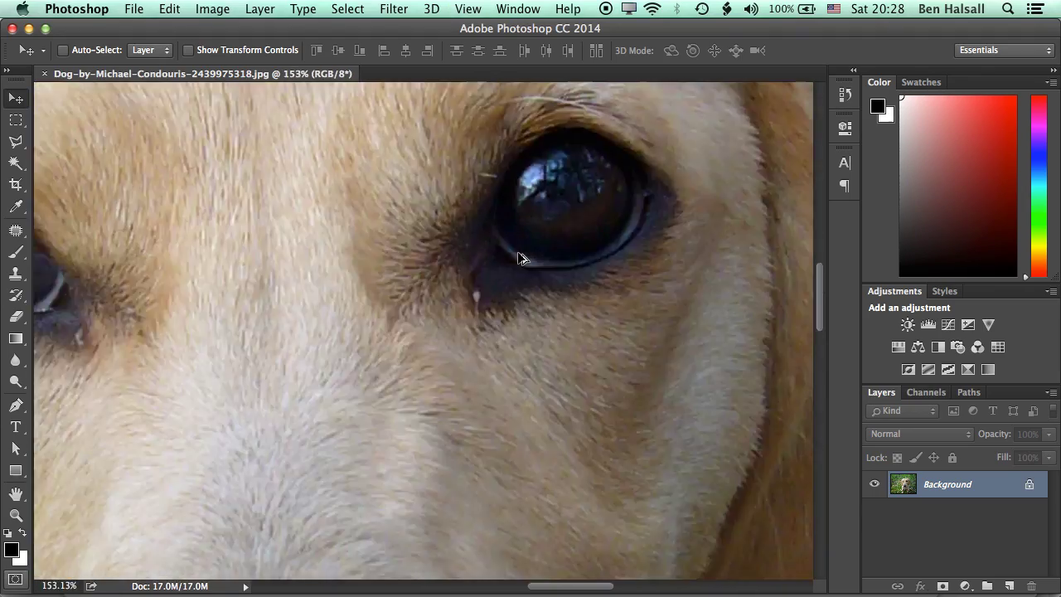
scroll(521, 259, down, 8)
scroll(521, 258, up, 8)
scroll(442, 258, down, 2)
scroll(450, 294, left, 5)
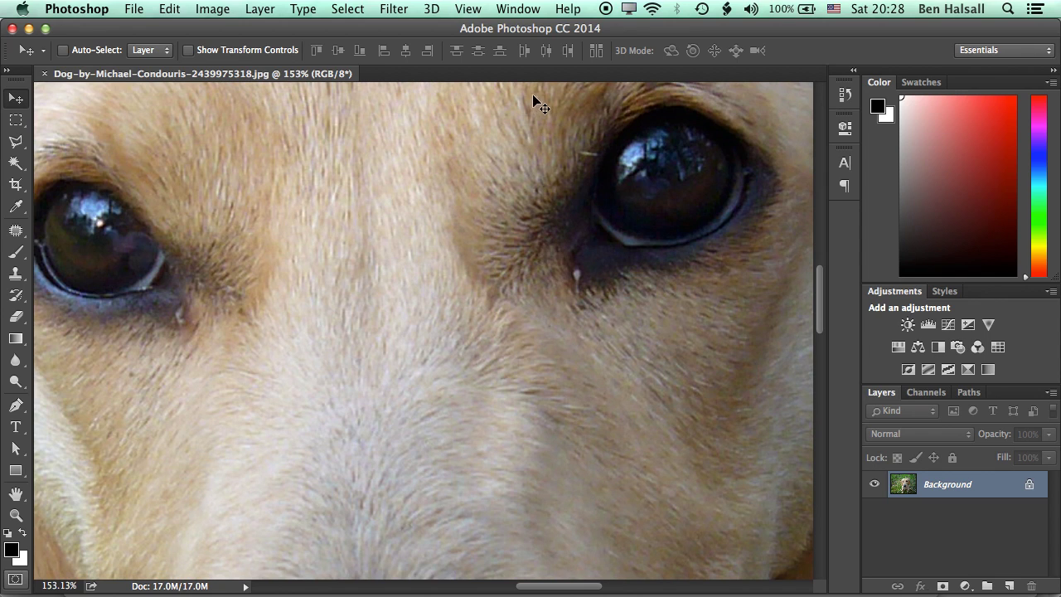
Use the Navigator's view box and zoom slider to reach 173% on muzzle and grass, then collapse it.
click(522, 8)
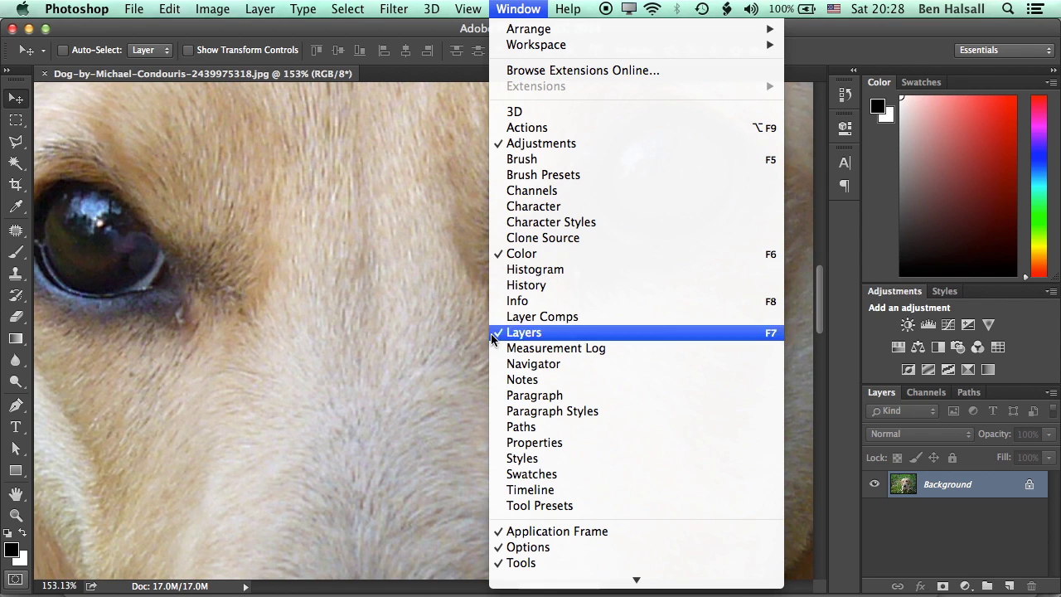
click(557, 368)
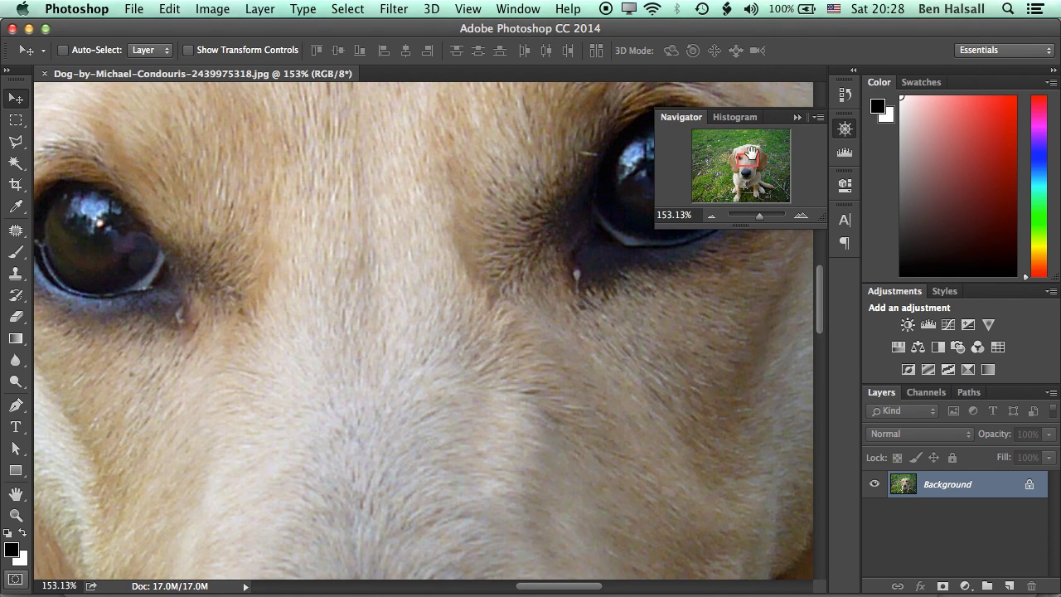
mouse_move(745, 157)
mouse_down()
mouse_move(731, 155)
mouse_move(762, 149)
mouse_move(745, 168)
mouse_move(736, 162)
mouse_move(745, 150)
mouse_move(737, 172)
mouse_move(754, 193)
mouse_move(732, 157)
mouse_move(751, 156)
mouse_up()
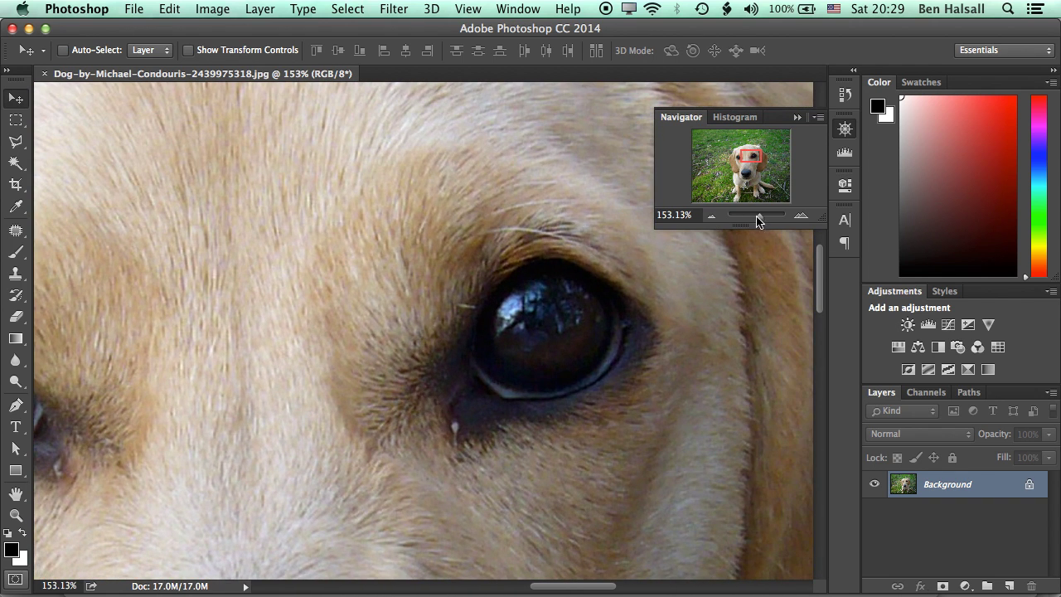
mouse_move(758, 218)
mouse_down()
mouse_move(770, 217)
mouse_move(760, 216)
mouse_up()
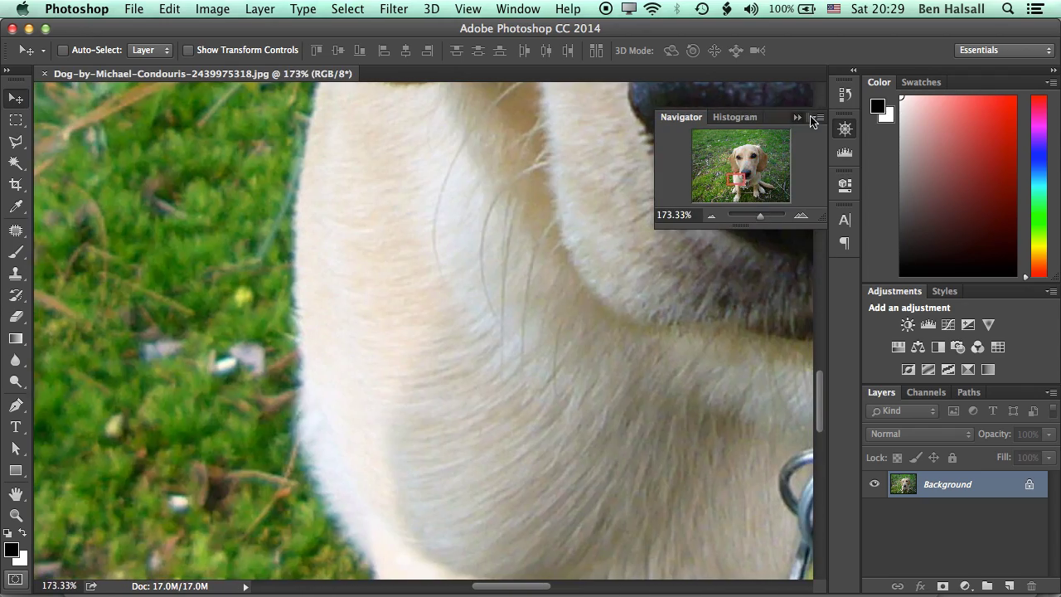
click(818, 118)
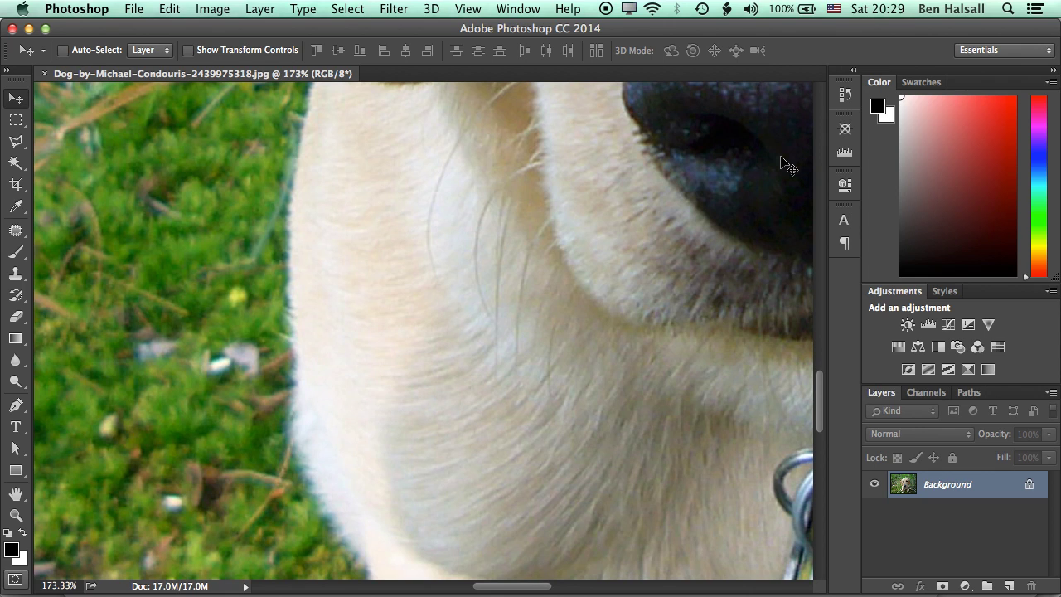
Set the zoom to 100% via View, then pan until both eyes are centered.
click(469, 9)
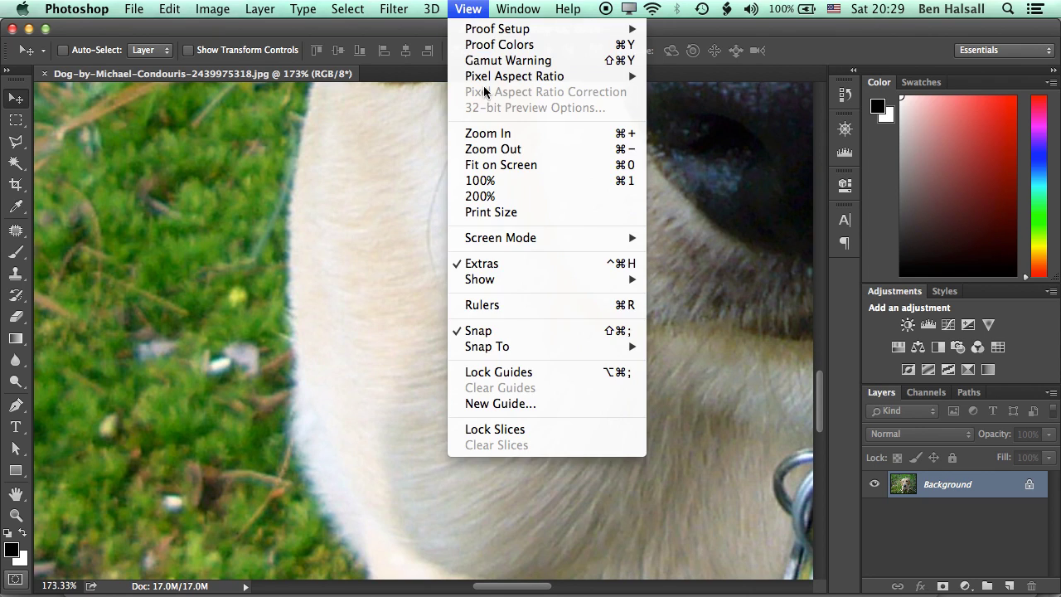
click(504, 179)
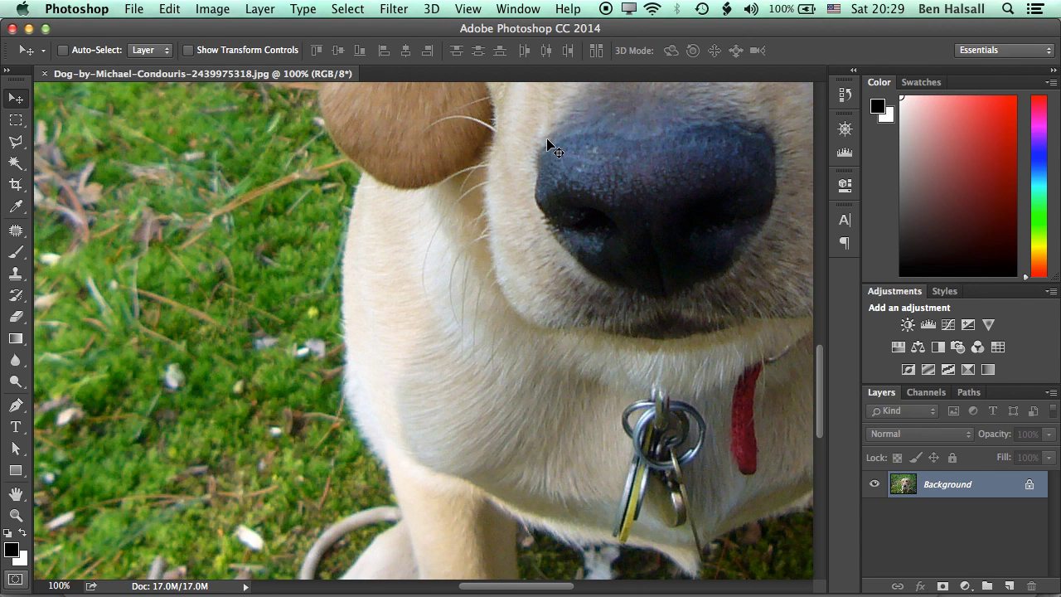
drag(634, 184, 510, 208)
drag(276, 226, 319, 304)
drag(695, 214, 323, 318)
drag(528, 218, 450, 310)
drag(480, 253, 457, 345)
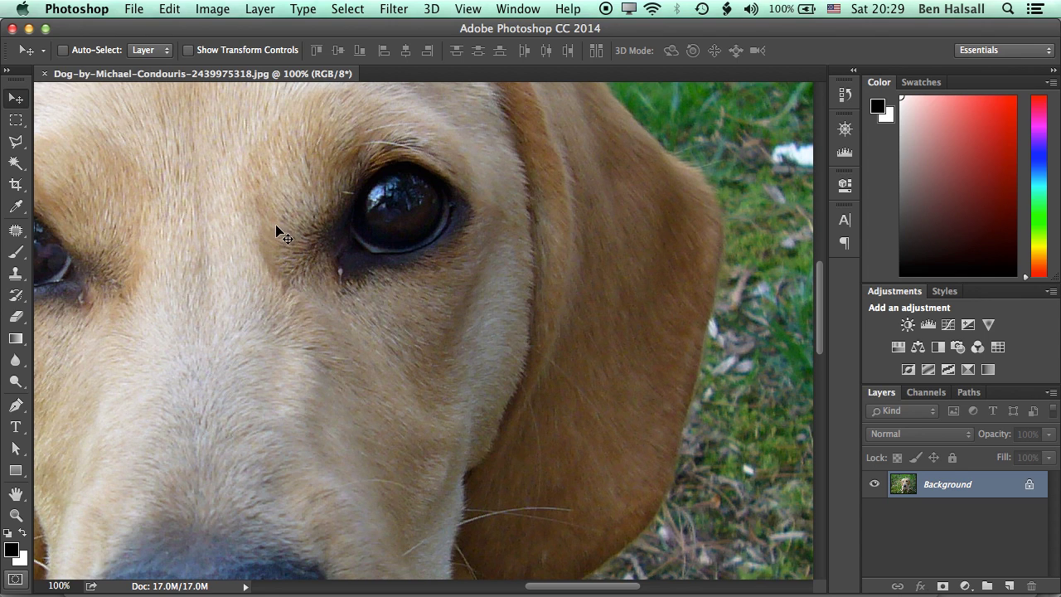
key(space)
drag(268, 252, 377, 296)
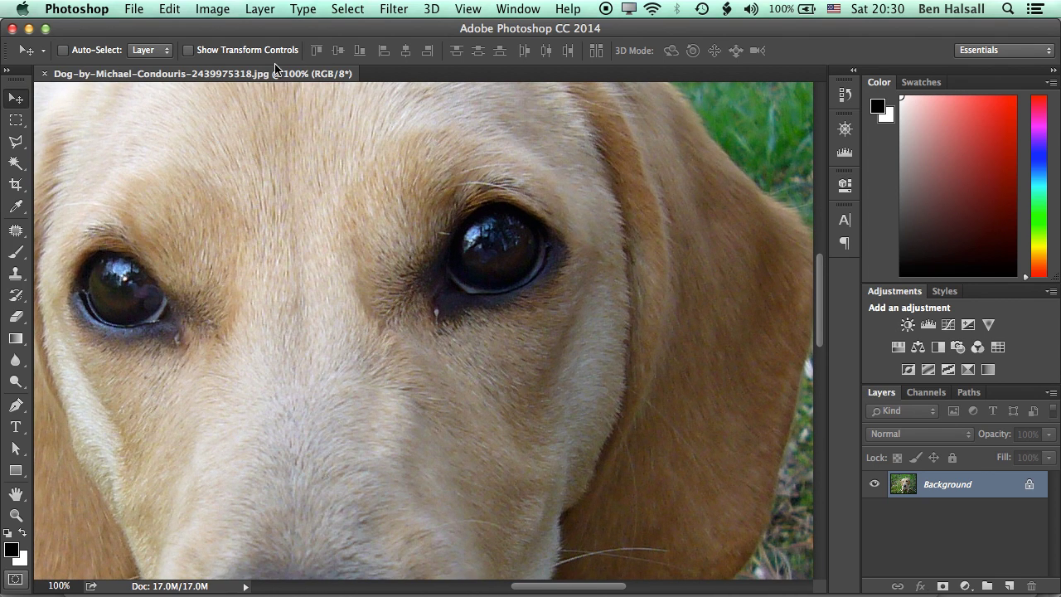